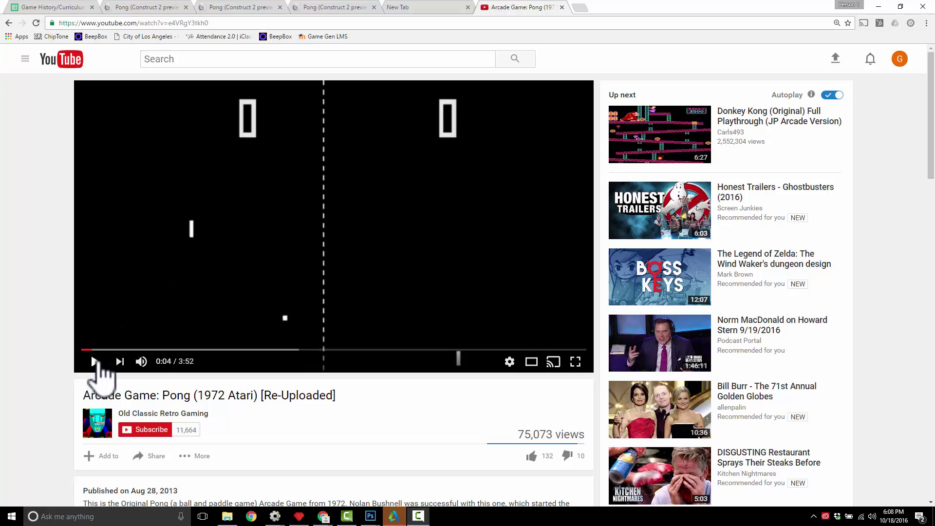
Play the Pong arcade video and rewind it to listen to the game's sound effects again.
click(96, 364)
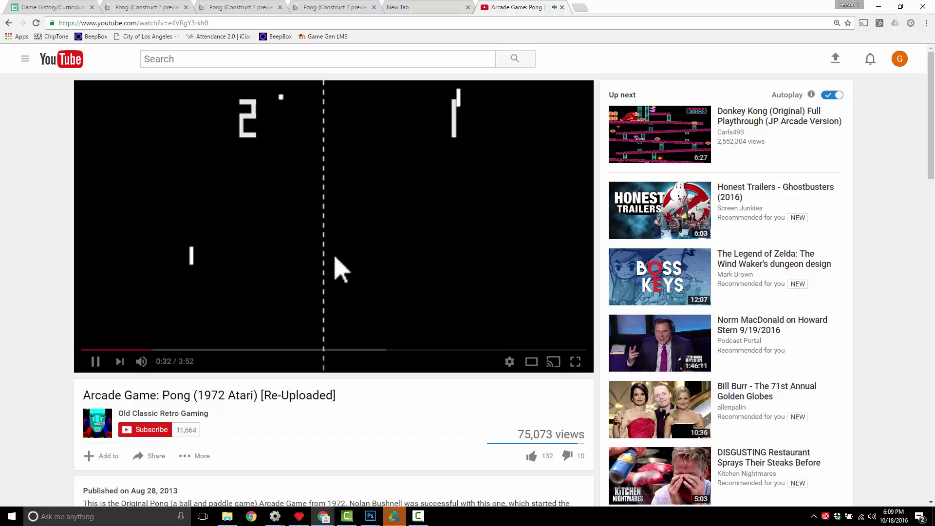
drag(155, 350, 124, 352)
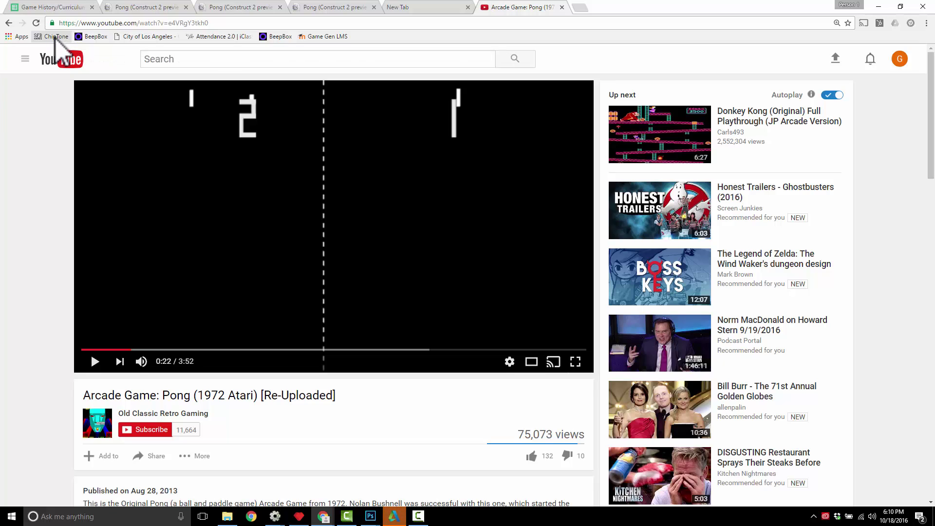
Open the bookmarked ChipTone site and audition the Coin, Zap, Boom, Jump, 1Up, Lose, Hurt and Blip generators.
click(55, 37)
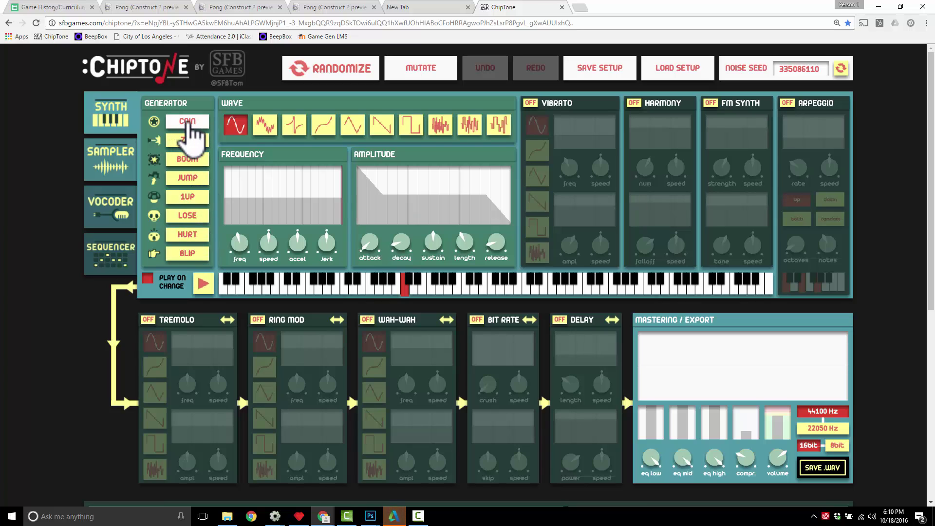
click(193, 122)
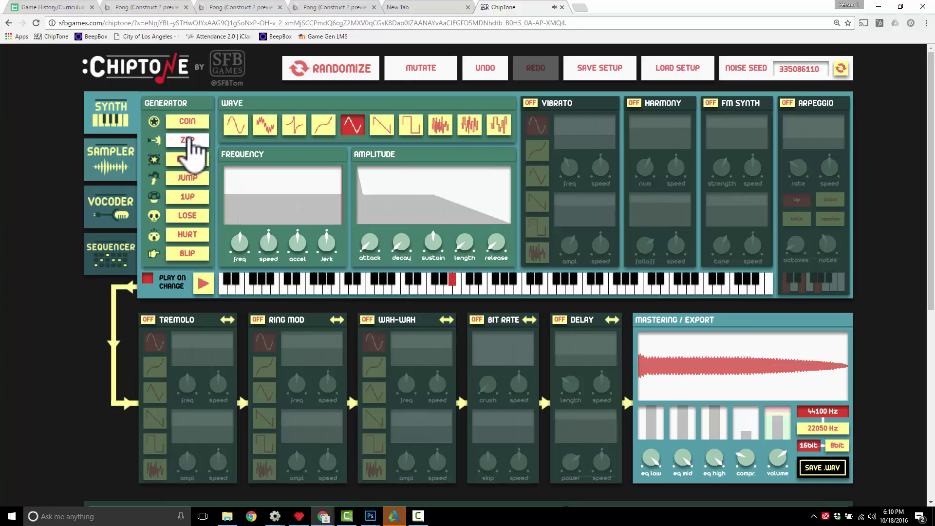
click(192, 142)
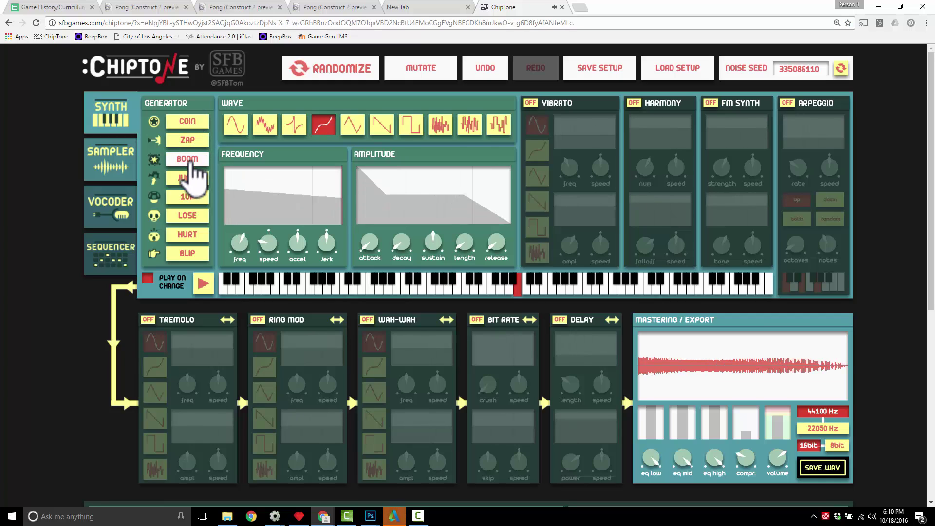
click(191, 161)
click(198, 181)
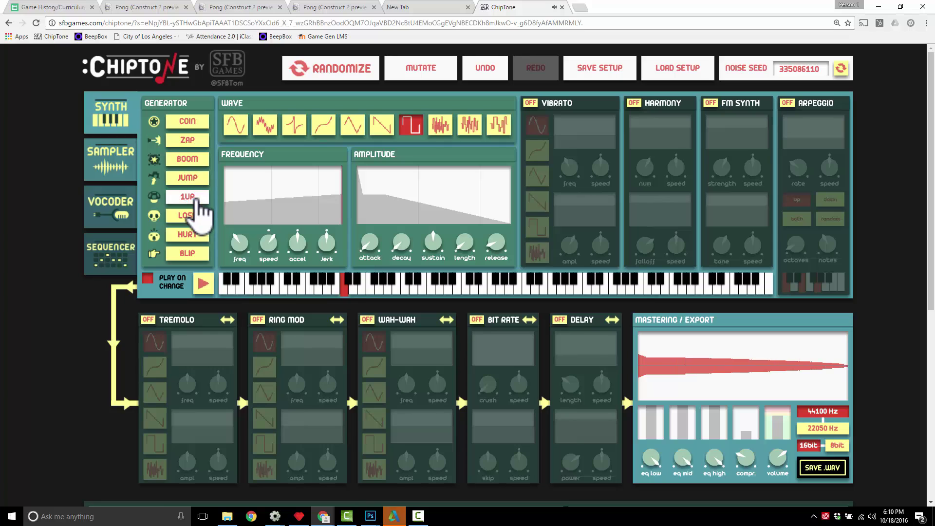
click(197, 215)
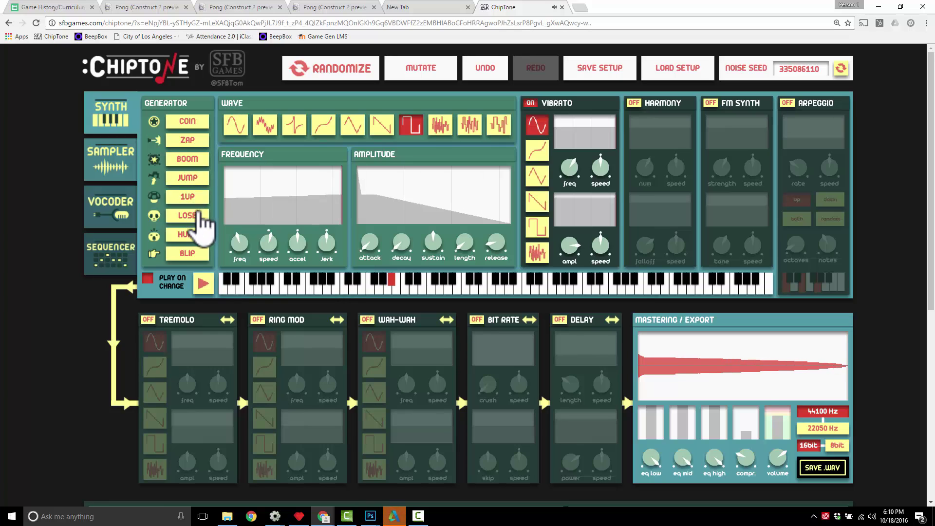
click(200, 217)
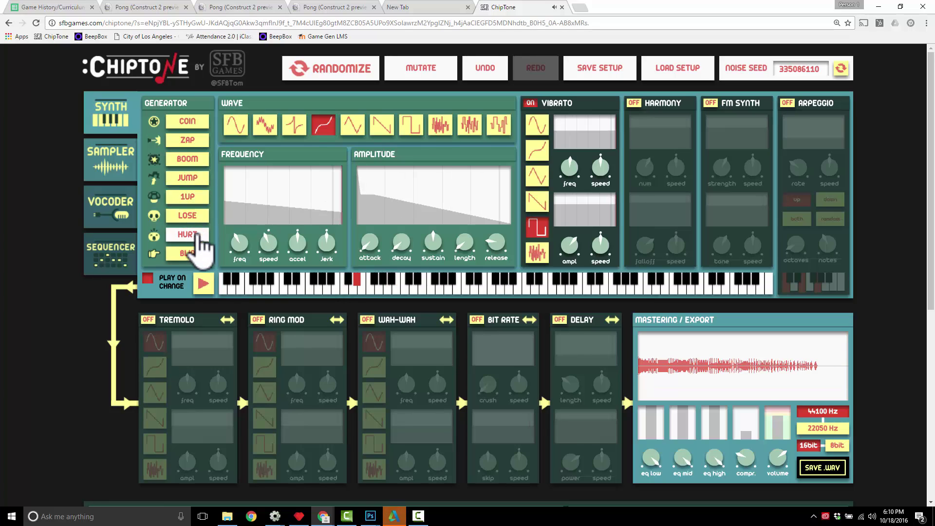
click(195, 236)
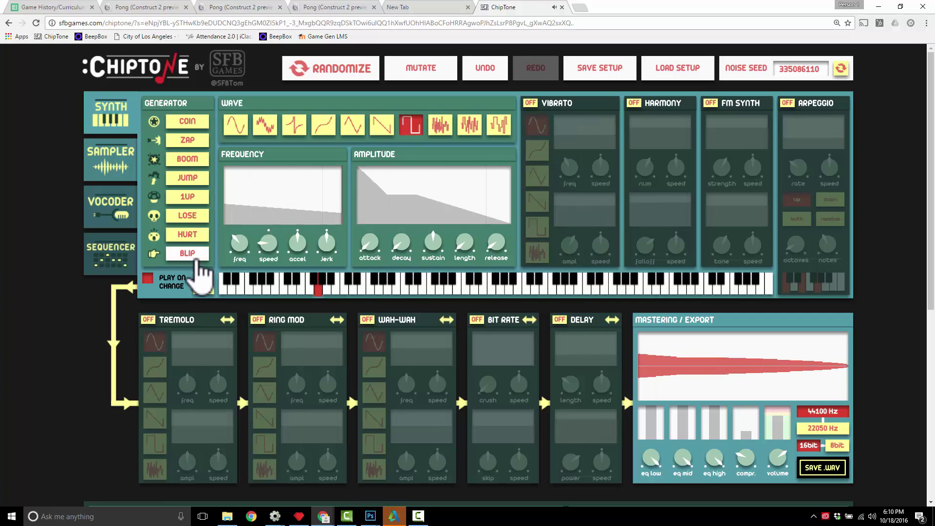
click(195, 254)
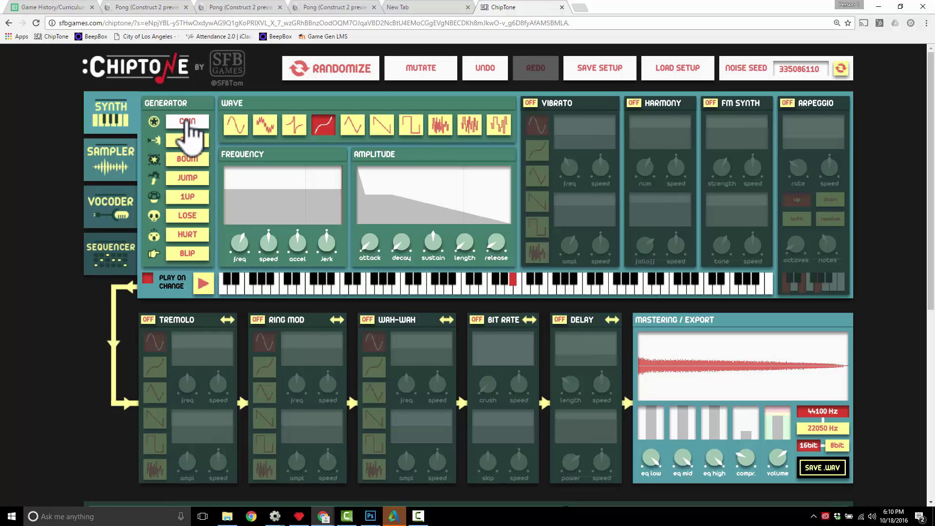
Generate a series of random variations of the Coin sound.
click(189, 125)
click(189, 126)
click(189, 126)
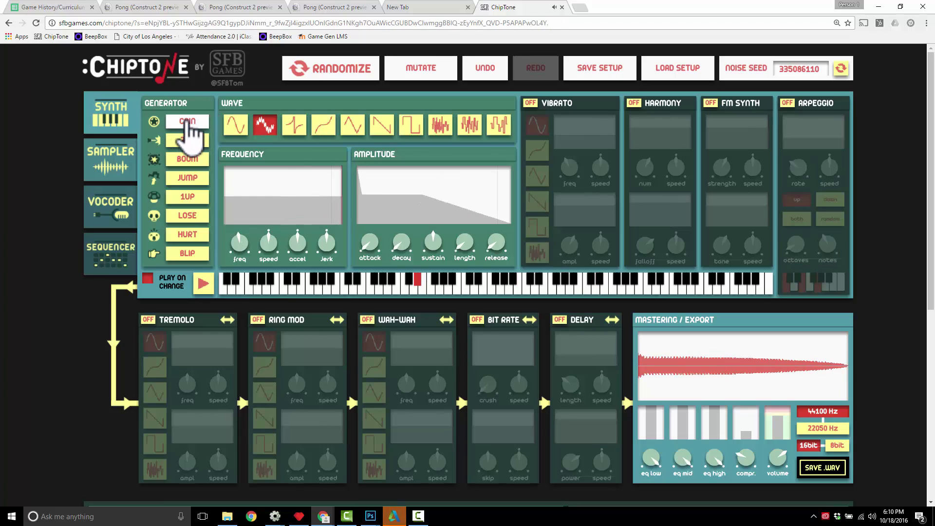
click(186, 125)
click(187, 127)
click(189, 130)
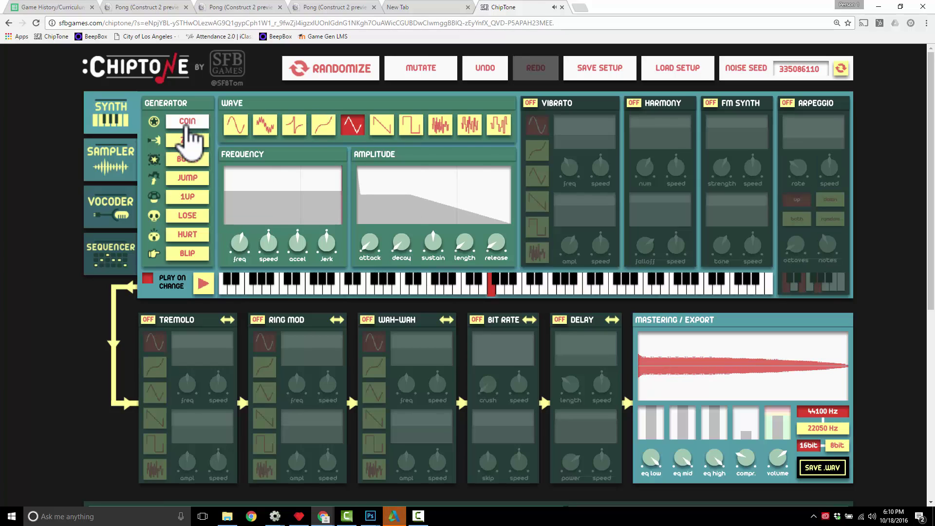
click(187, 128)
click(187, 128)
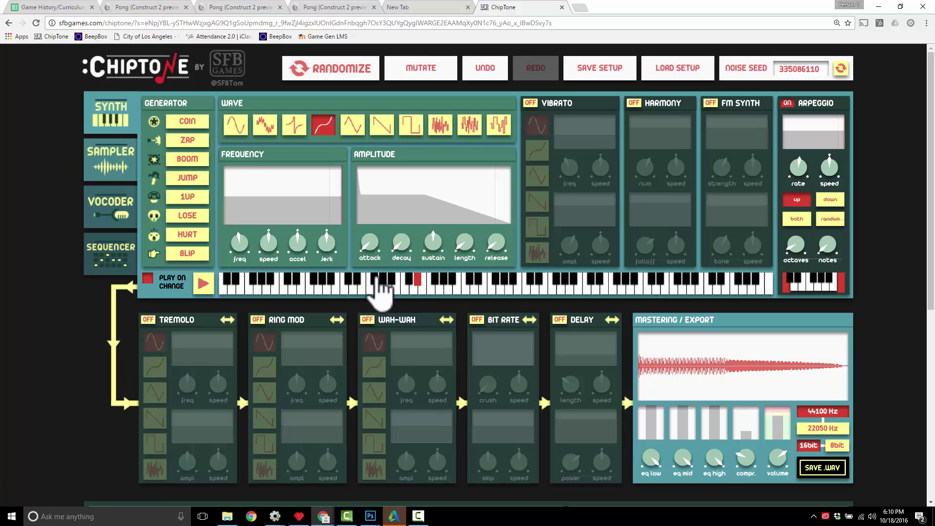
Try the Coin sound at a low pitch and at a high pitch on the piano keyboard.
mouse_move(295, 229)
click(311, 285)
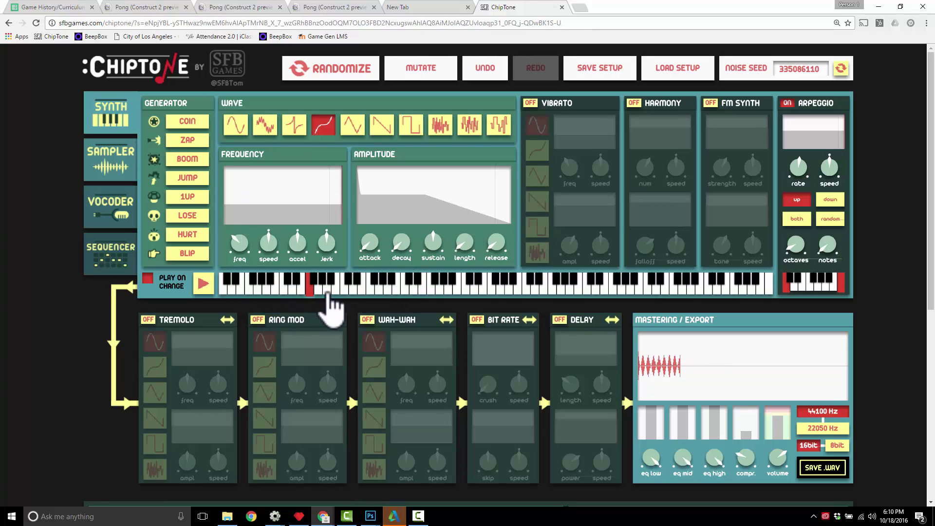
click(682, 288)
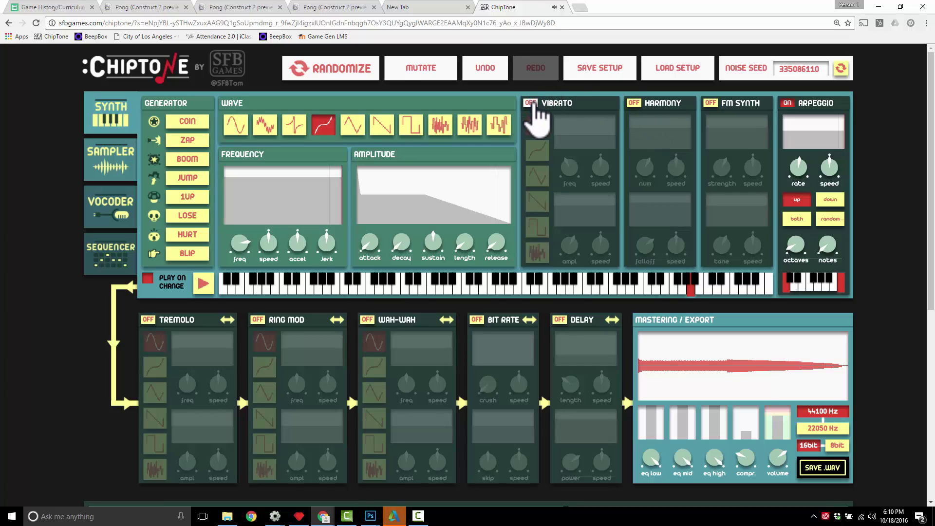
Try the Vibrato and Harmony effects by switching each one on and off again.
click(531, 103)
click(531, 102)
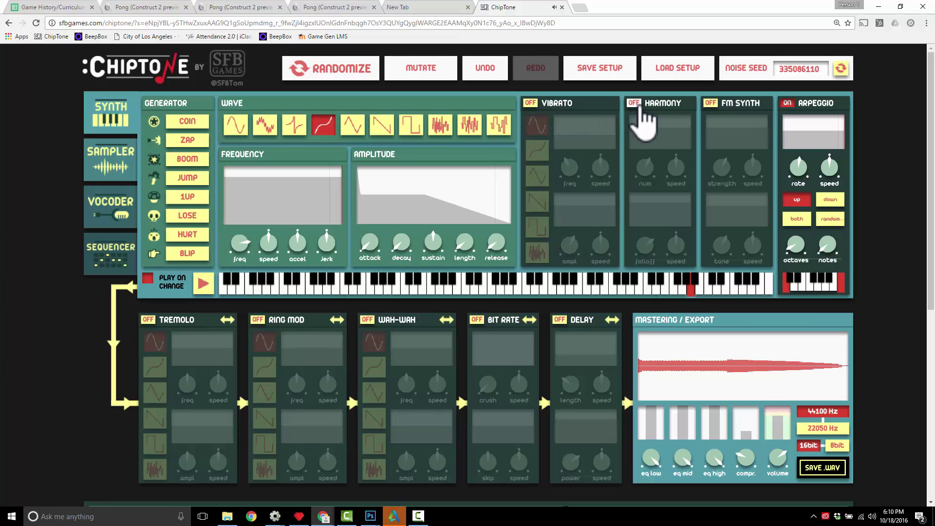
click(640, 107)
click(639, 107)
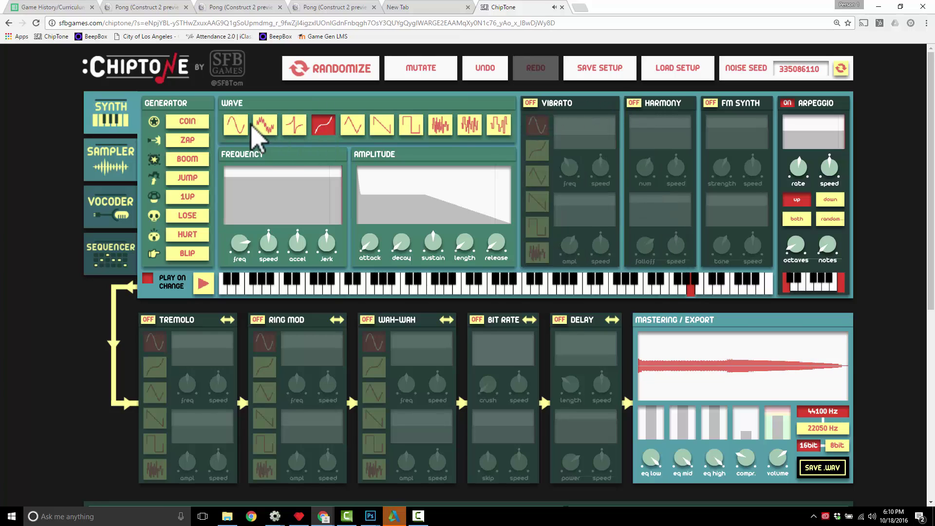
Try other waveforms on the sound, including sine, and generate a fresh Coin sound.
click(263, 126)
click(235, 126)
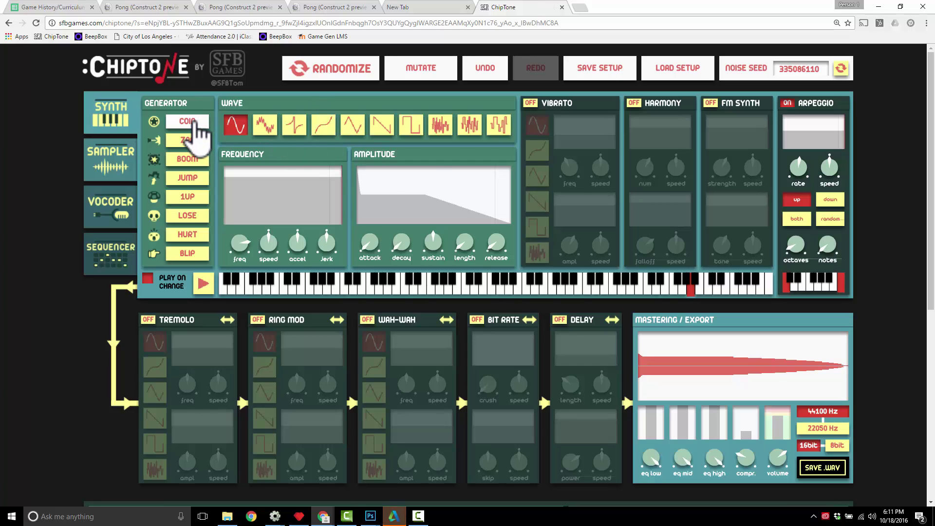
click(194, 126)
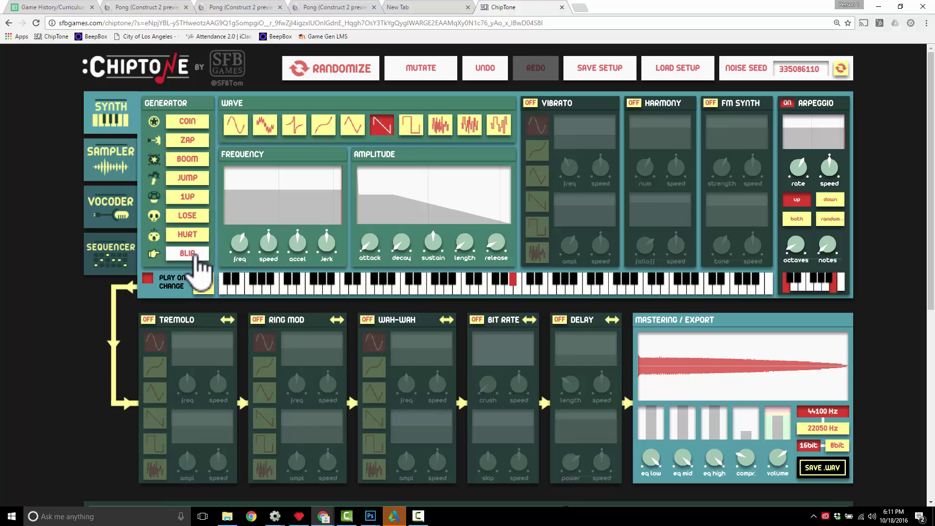
Generate a Blip sound and play it back several times.
click(196, 258)
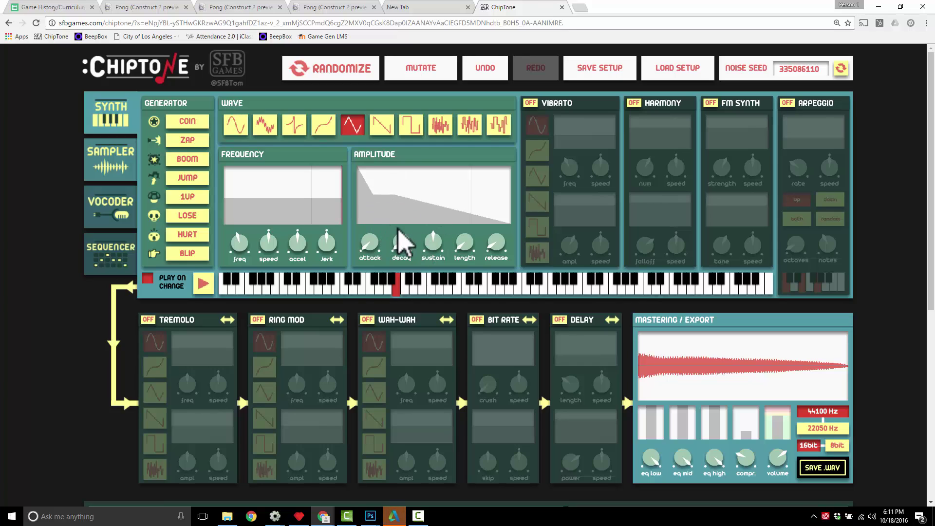
click(201, 292)
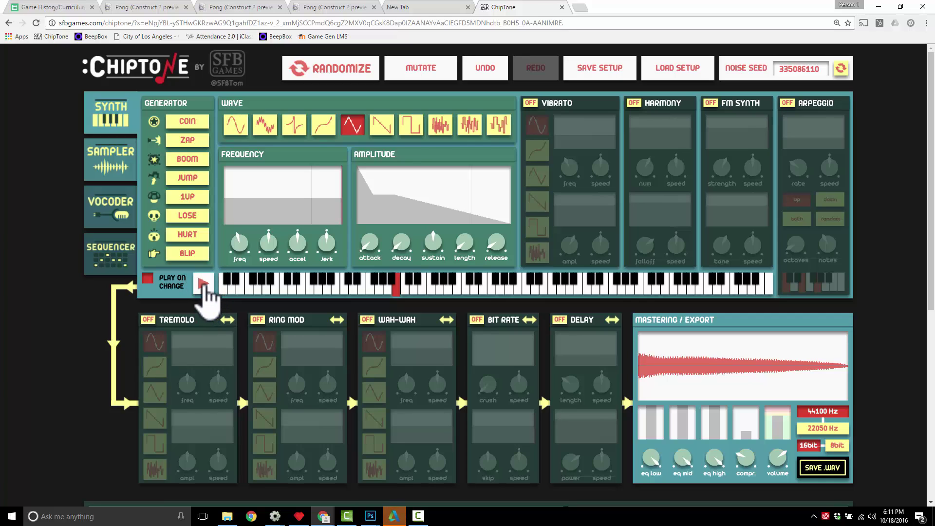
click(202, 290)
click(202, 294)
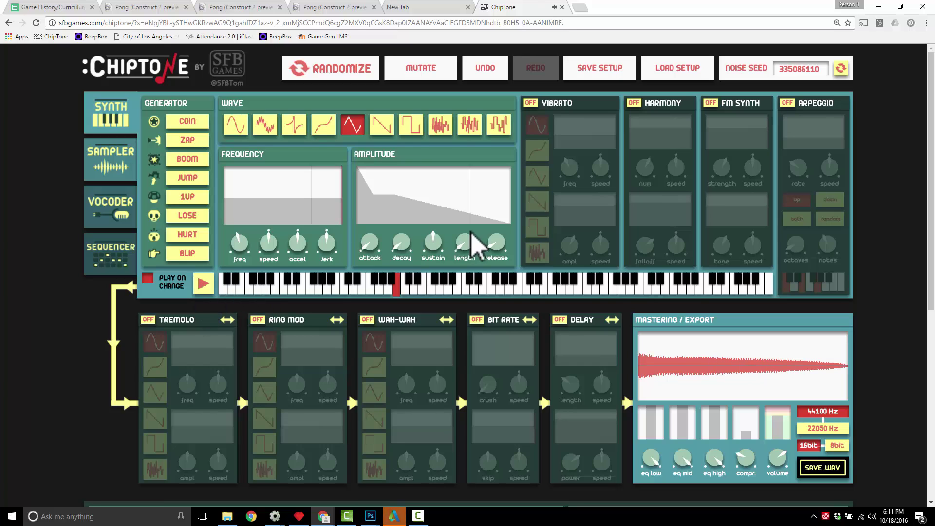
Shorten the Blip by turning its amplitude length and sustain down to minimum, and play it back.
drag(463, 244, 448, 288)
drag(428, 233, 411, 392)
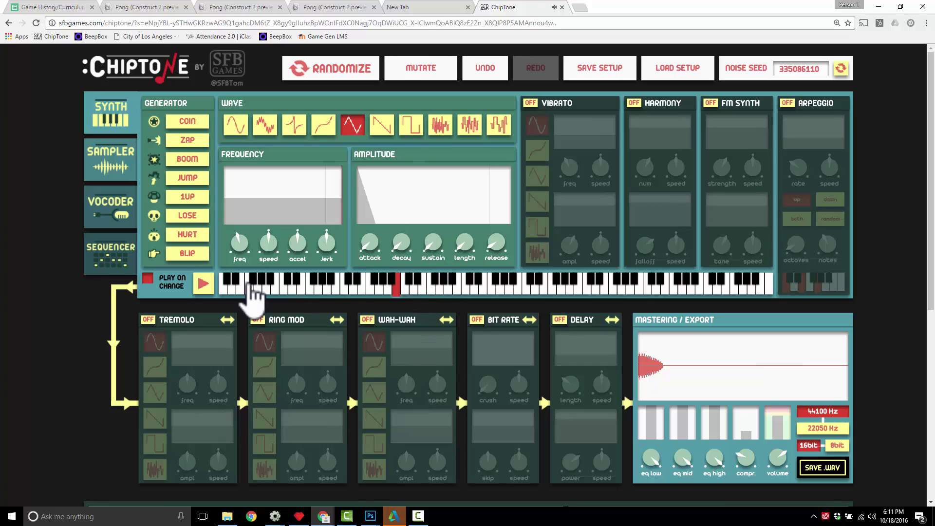
click(205, 284)
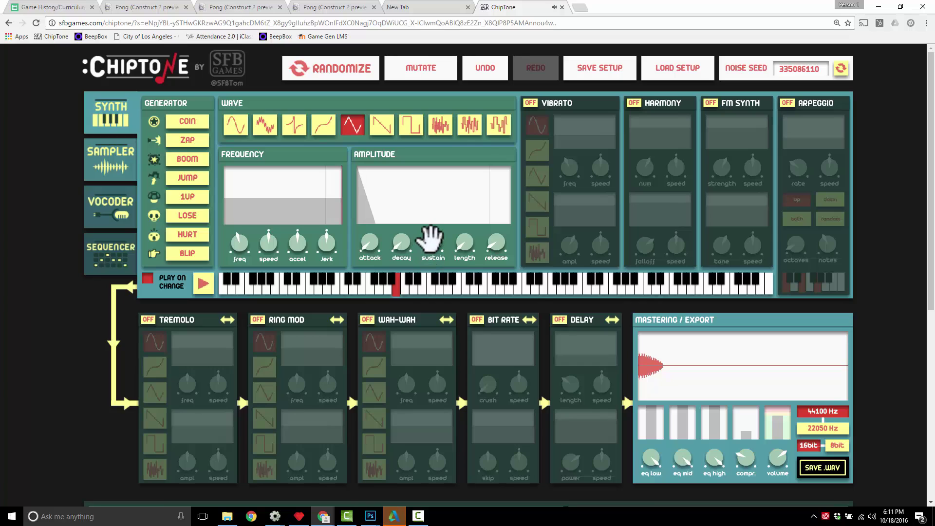
Raise the amplitude sustain to compare the longer sound, and return it to minimum.
drag(428, 240, 449, 125)
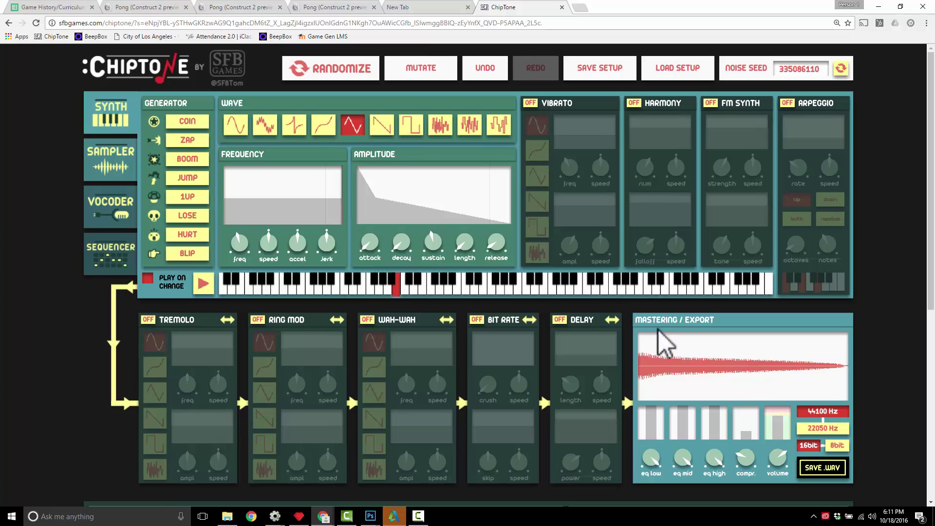
drag(431, 243, 473, 384)
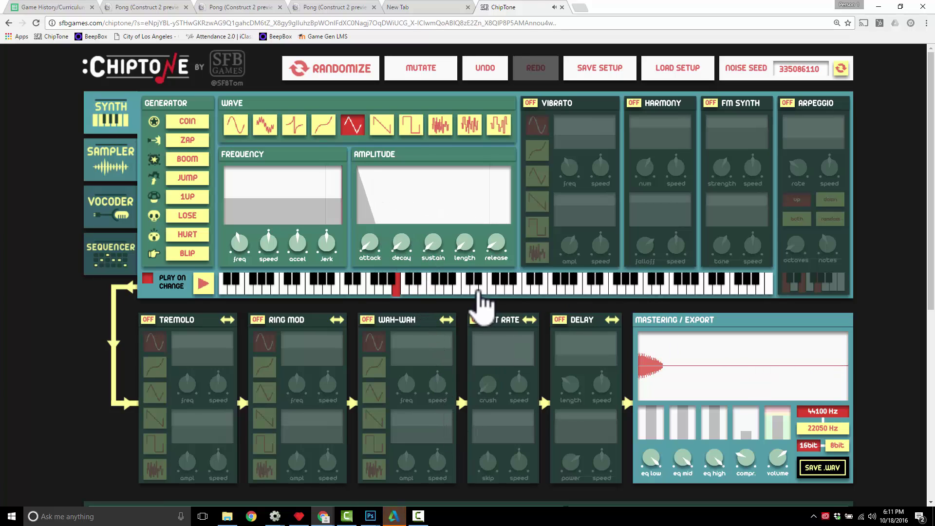
Lower the Blip's pitch slightly on the keyboard, switch its waveform to square, and play it back repeatedly.
click(371, 288)
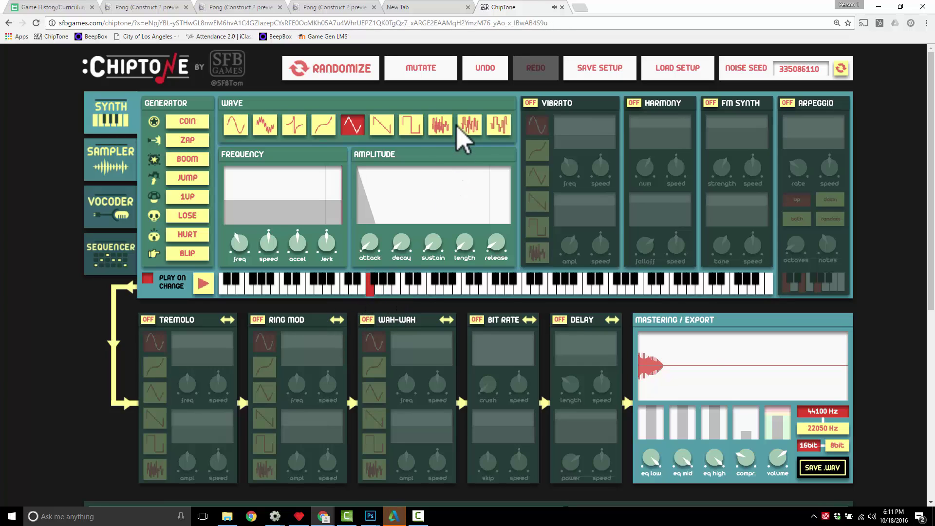
click(413, 128)
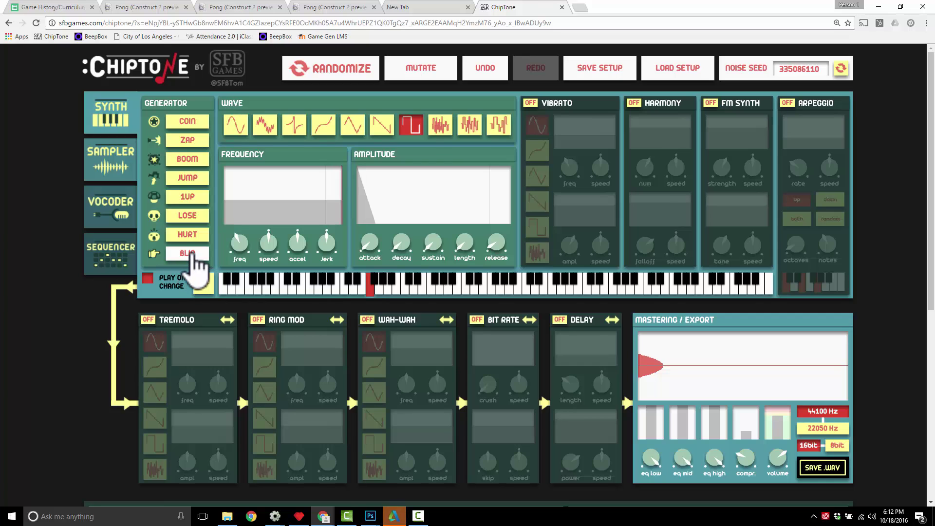
click(204, 285)
click(204, 284)
click(203, 284)
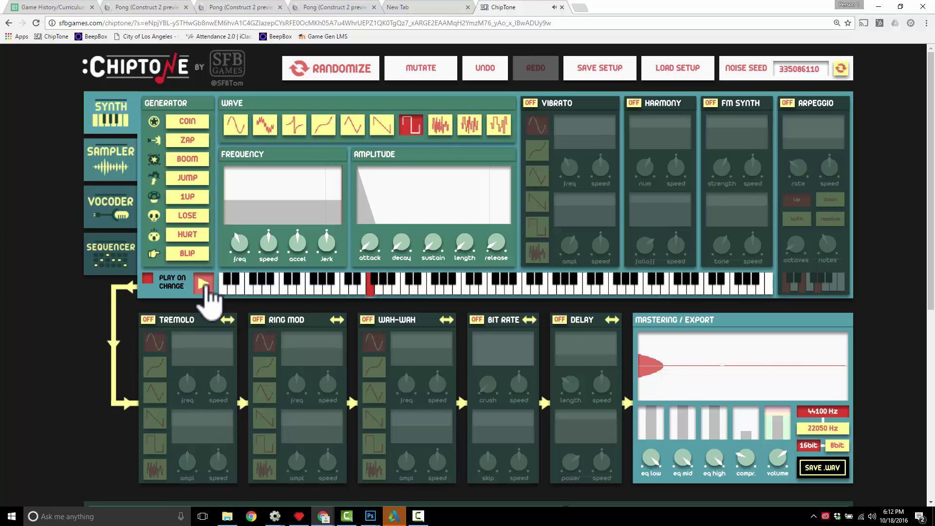
click(204, 284)
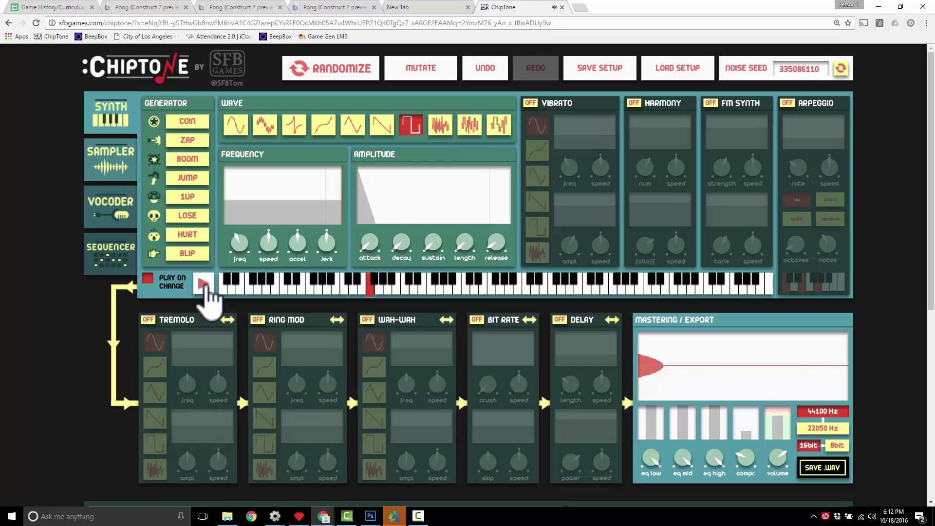
click(203, 285)
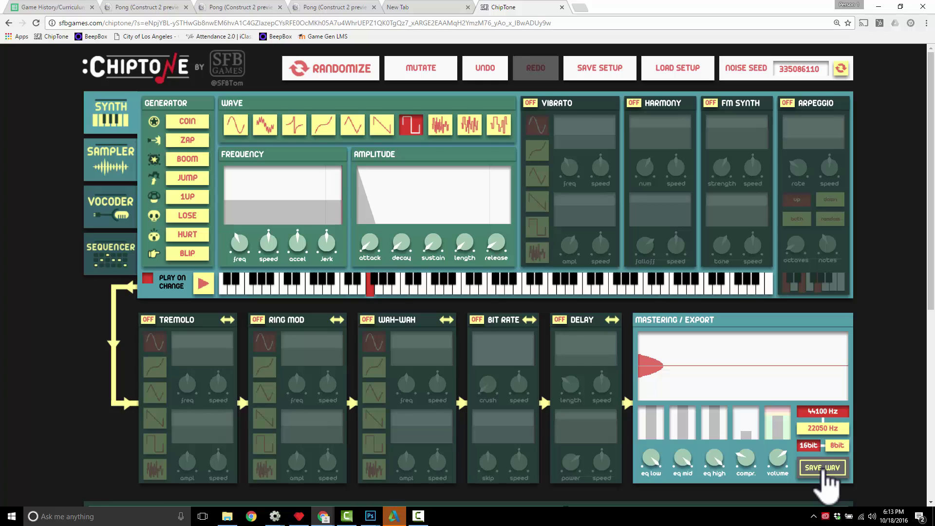
Export the sound as a .wav file named Hit in the Pong folder, overwriting the existing Hit file.
click(823, 467)
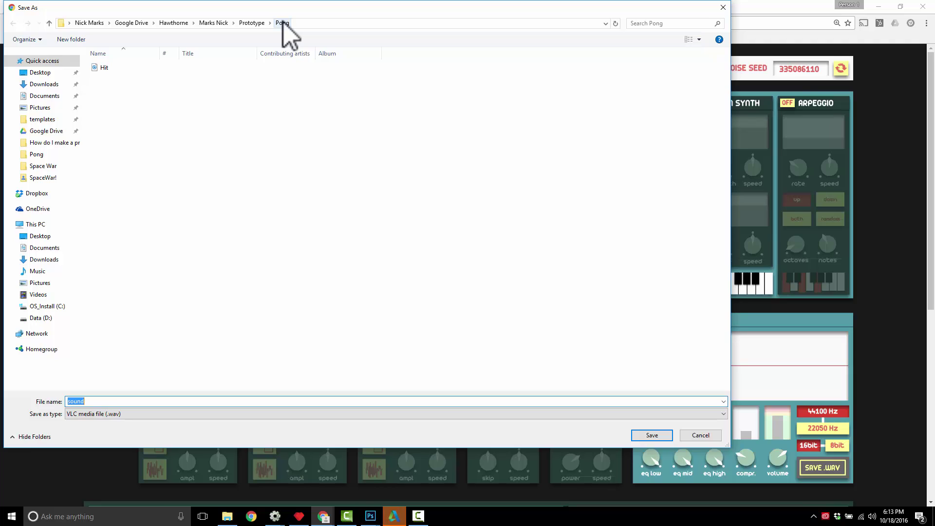
click(108, 68)
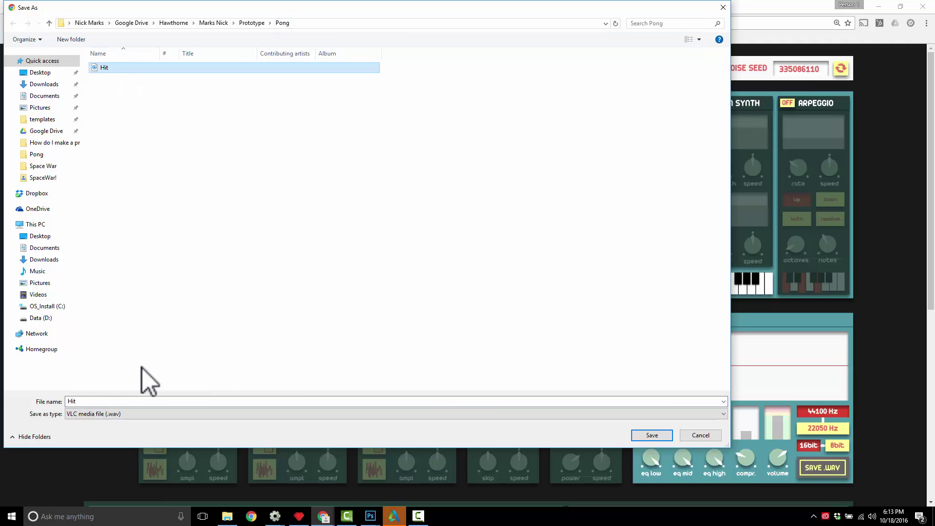
double_click(94, 401)
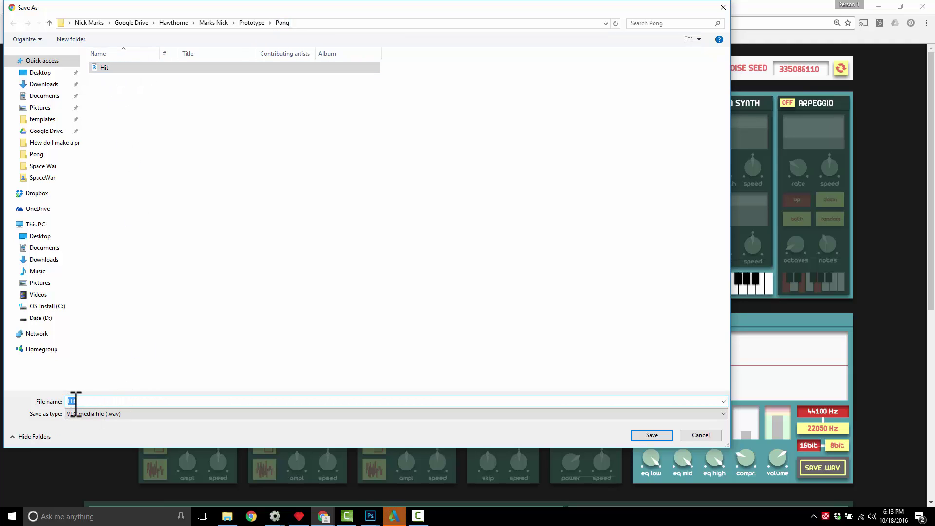
double_click(86, 401)
click(651, 438)
click(506, 261)
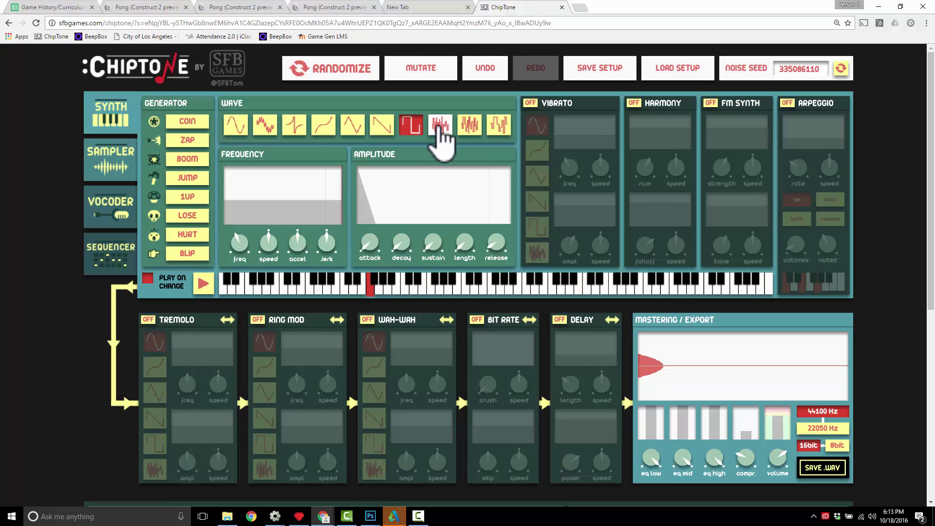
Play back the sound and try it with the noise and sawtooth waveforms and a slightly lower keyboard note.
click(204, 285)
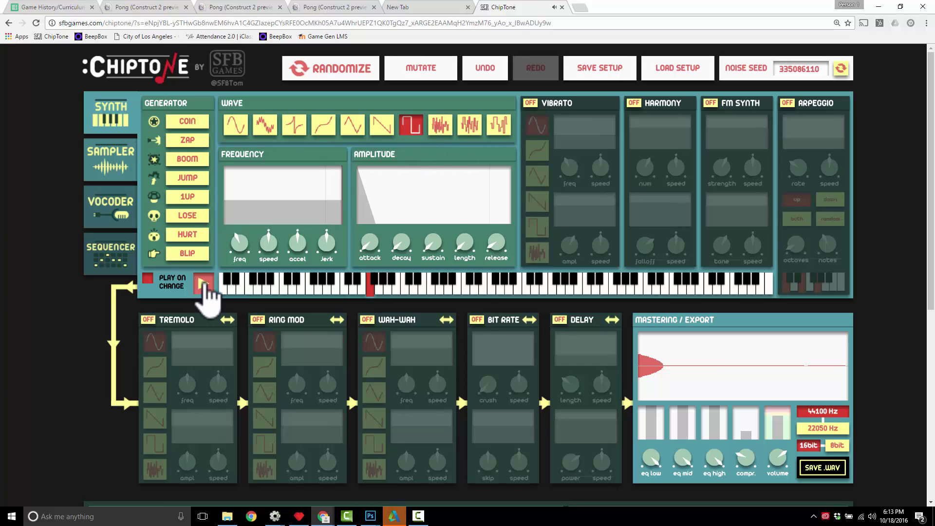
click(441, 128)
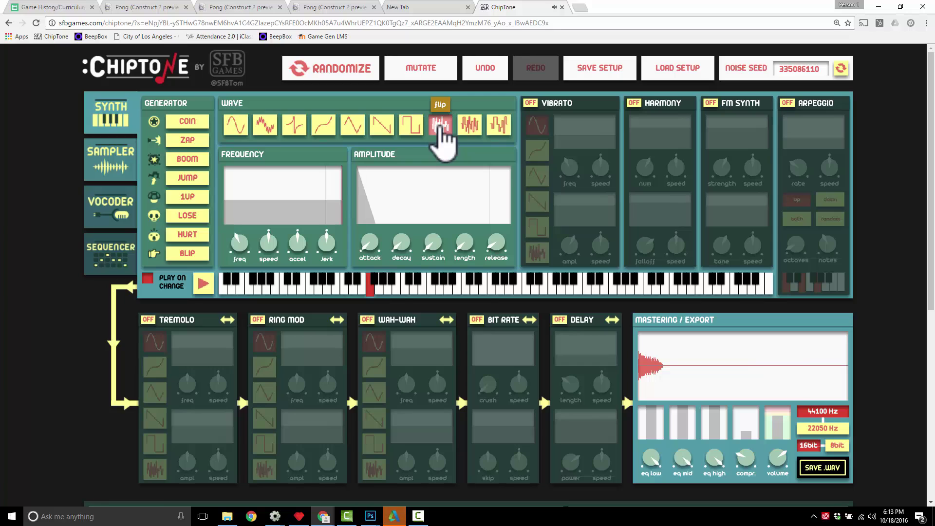
click(410, 129)
click(387, 129)
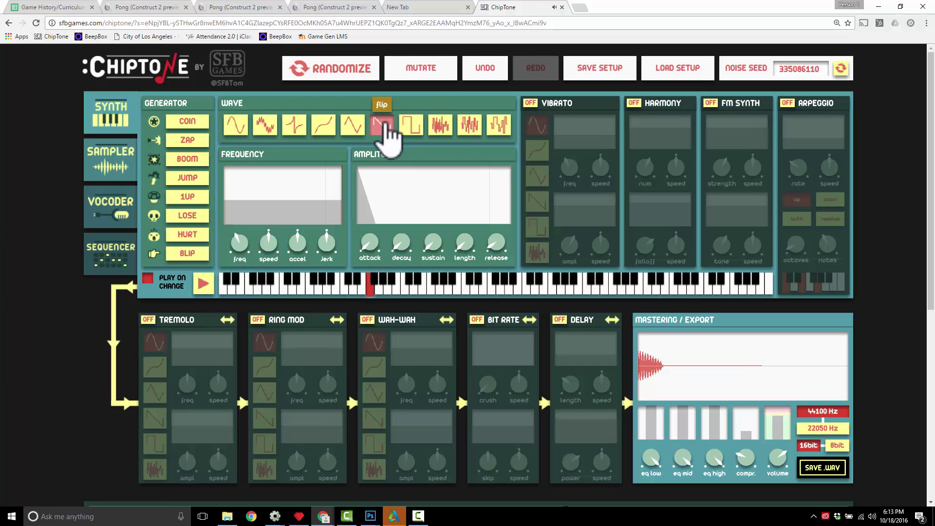
click(358, 137)
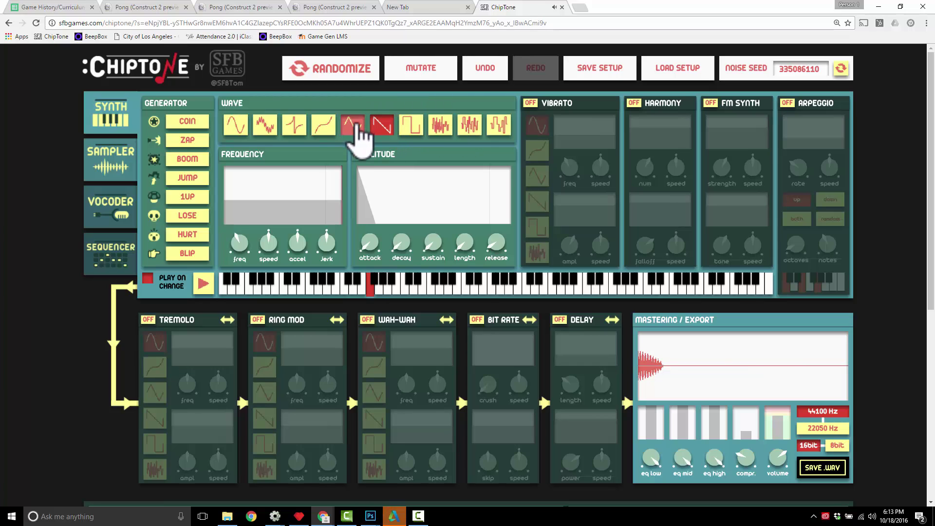
click(382, 138)
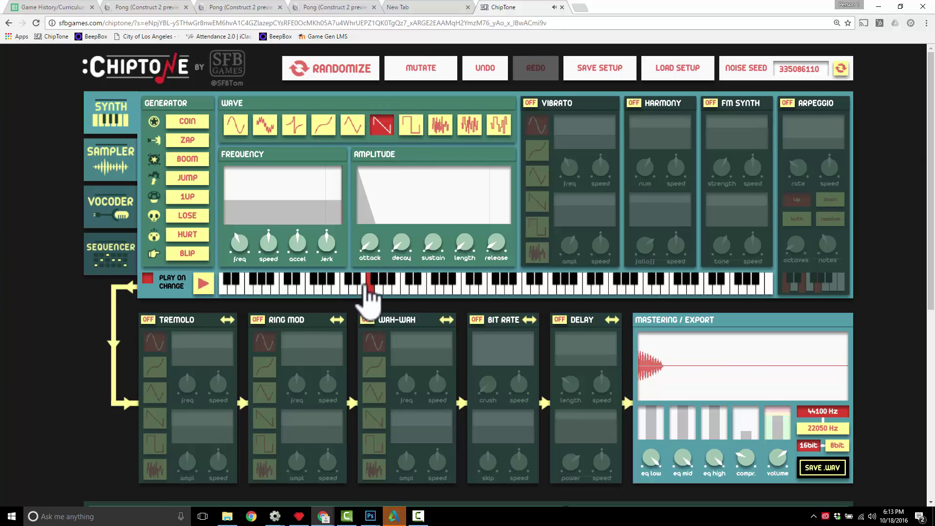
click(352, 291)
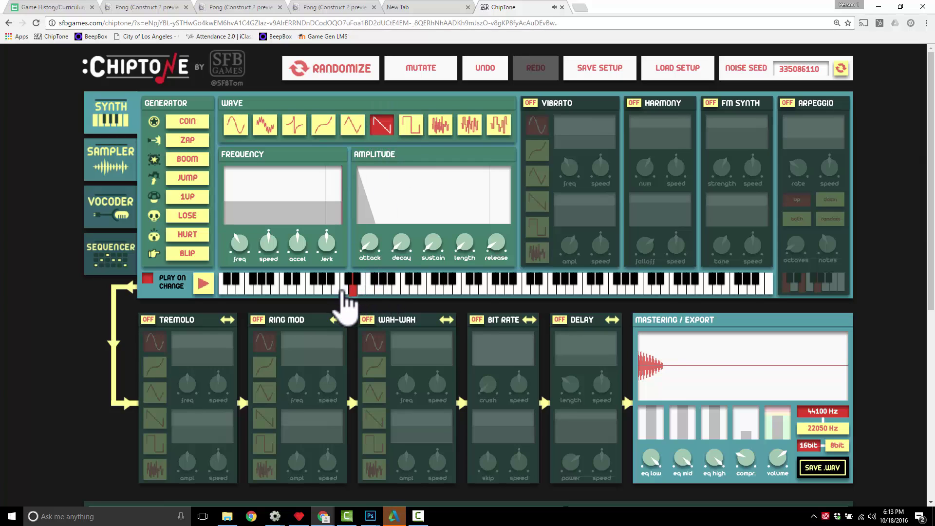
Set the waveform to square and lower the pitch gradually to a note near the low end of the keyboard.
click(411, 125)
click(317, 291)
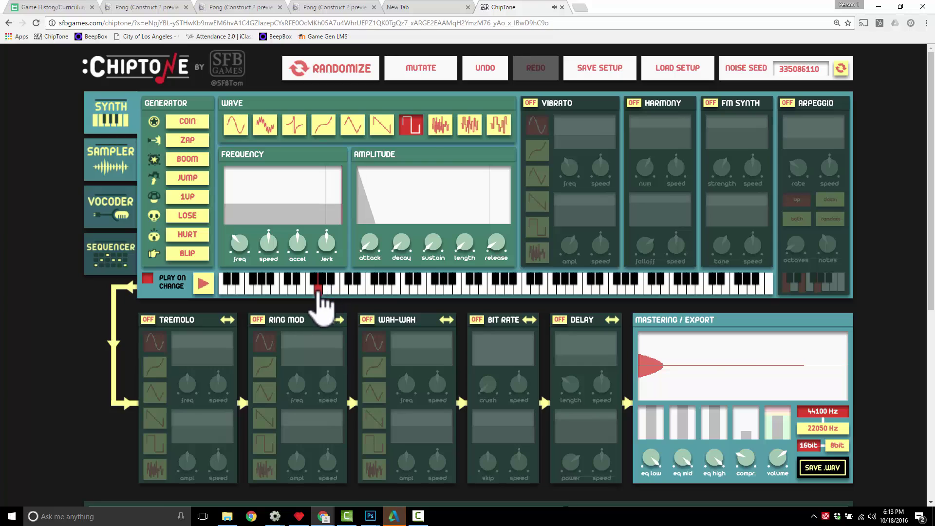
click(297, 291)
click(266, 291)
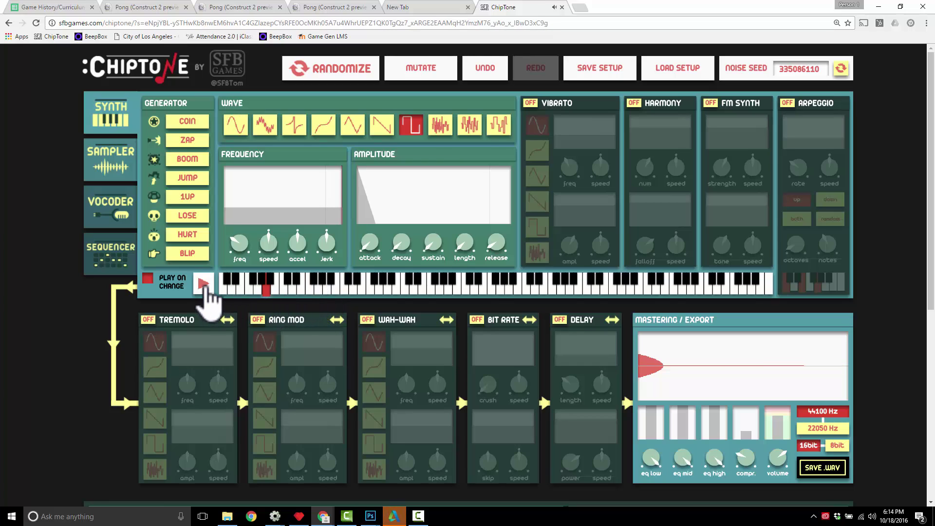
Play back the low square-wave sound several times and export it as a .wav file named Wall in the Pong folder.
click(205, 288)
click(205, 288)
click(205, 288)
click(205, 289)
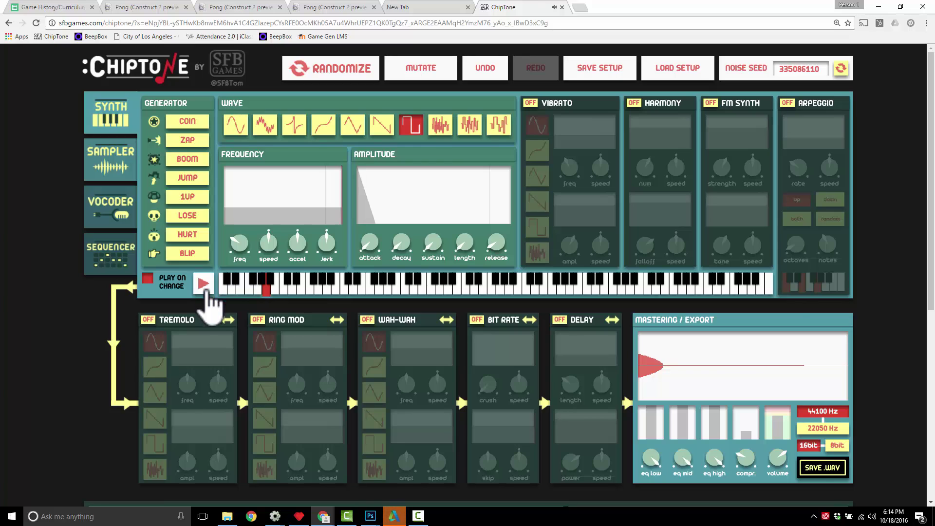
click(814, 471)
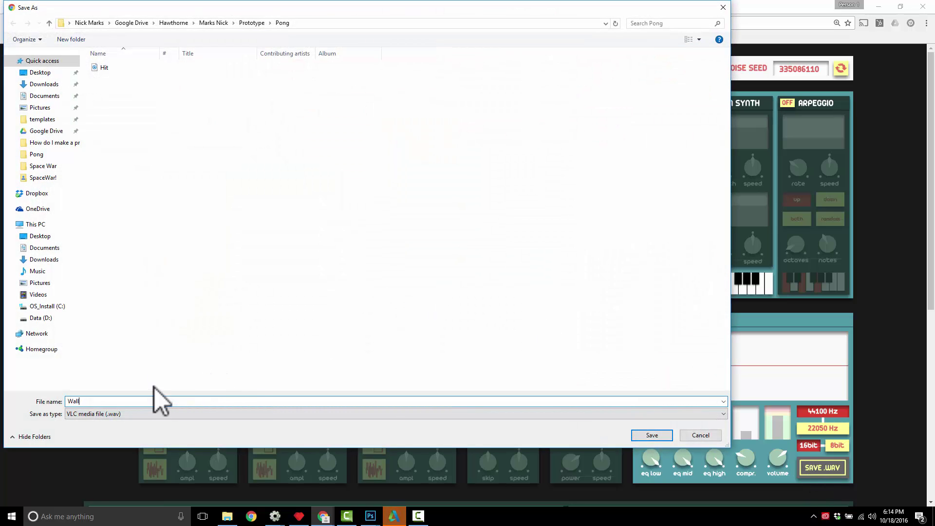
key(Return)
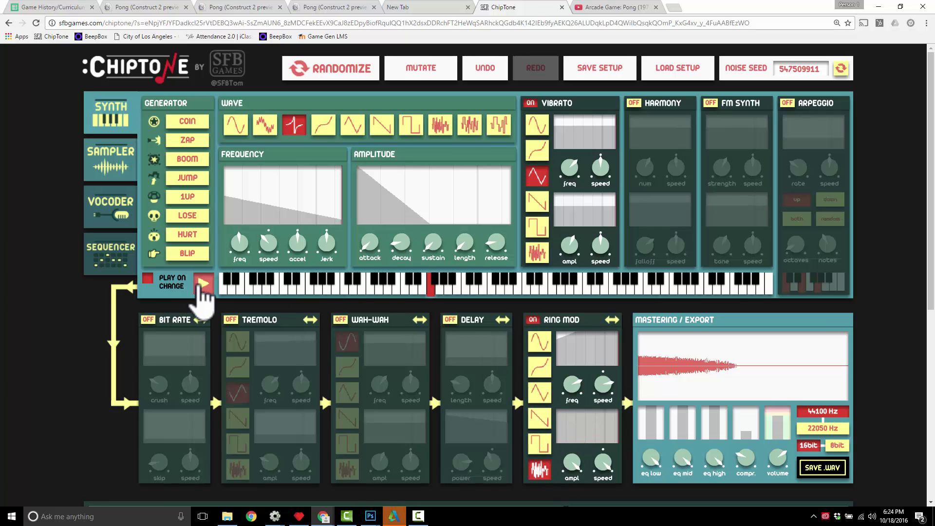
Play back the descending sound with vibrato and ring modulation repeatedly to judge it as the scoring effect.
click(200, 287)
click(200, 287)
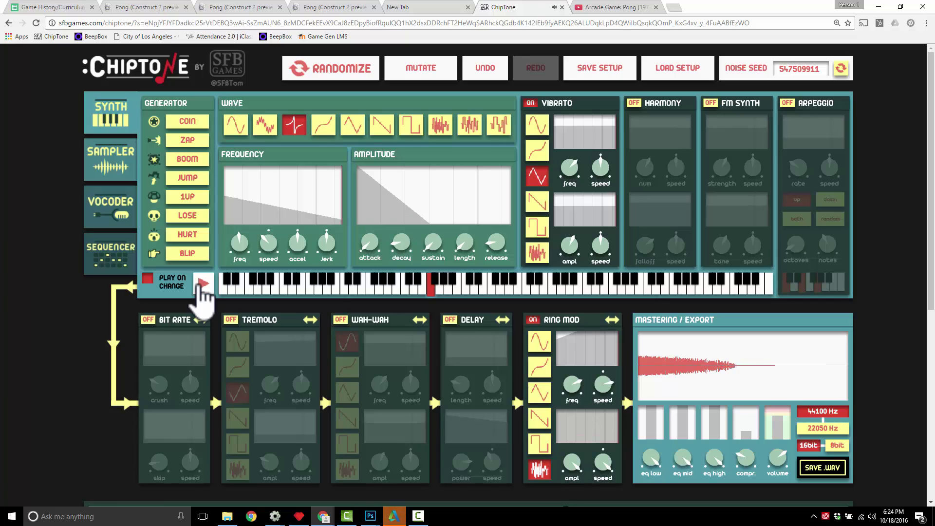
click(200, 287)
click(200, 287)
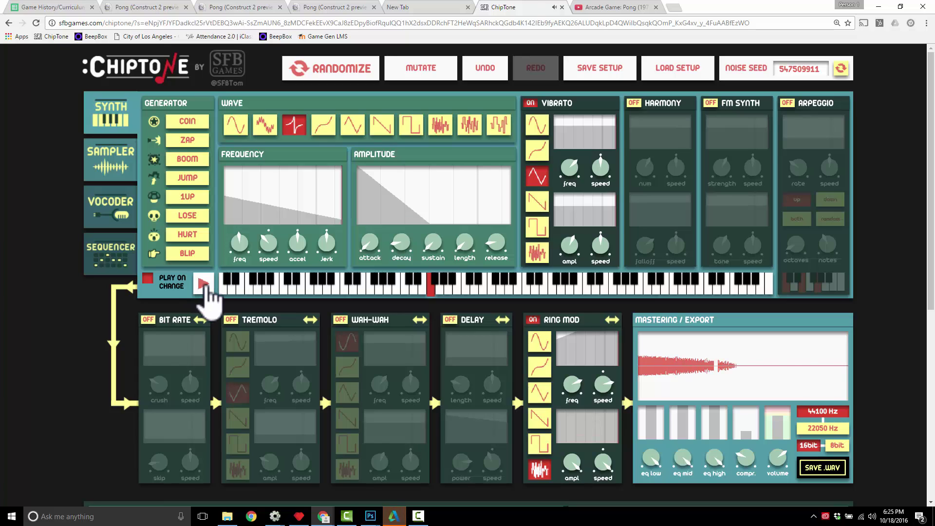
click(207, 288)
click(206, 288)
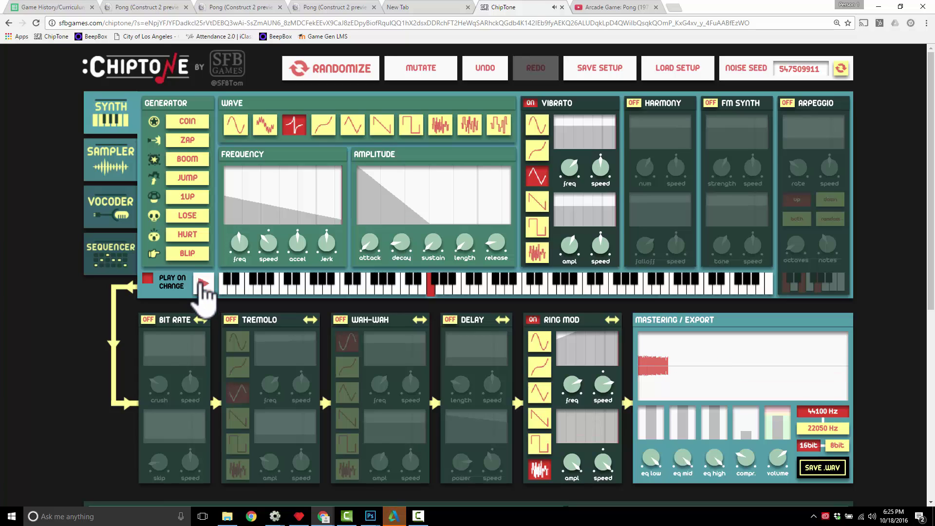
click(207, 288)
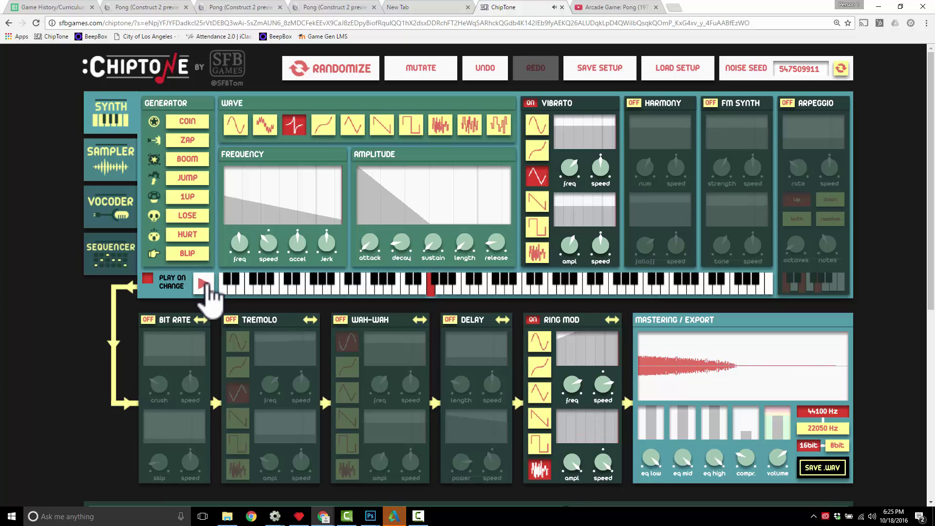
click(207, 289)
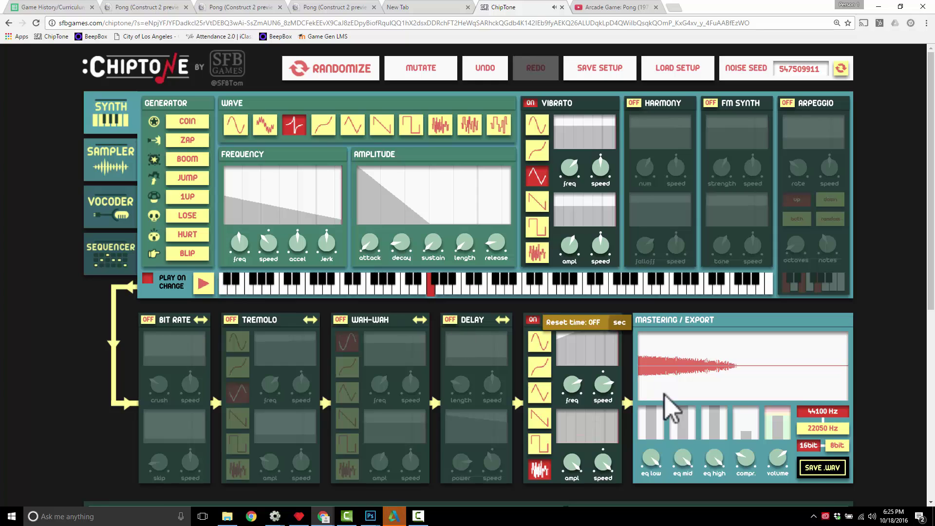
Export the descending sound as a .wav file named Score in the Pong folder.
click(815, 469)
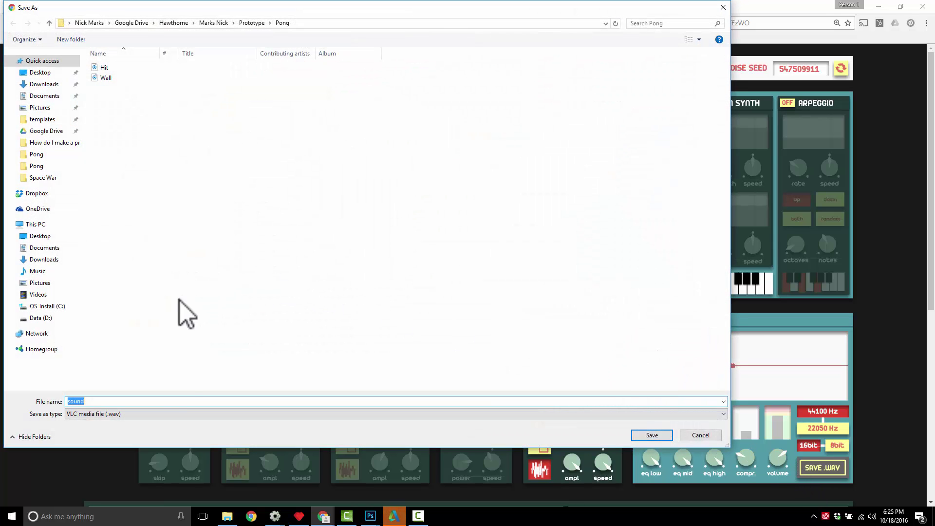
text(Score)
key(Return)
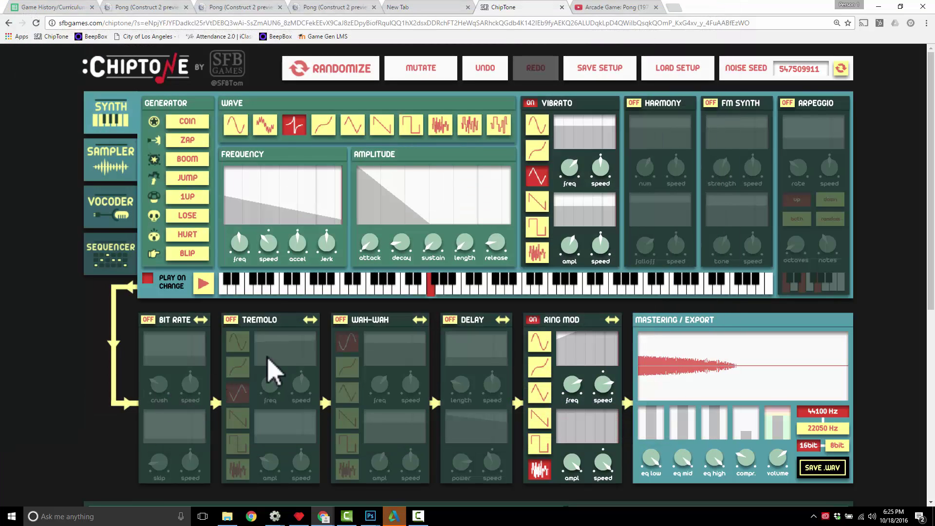